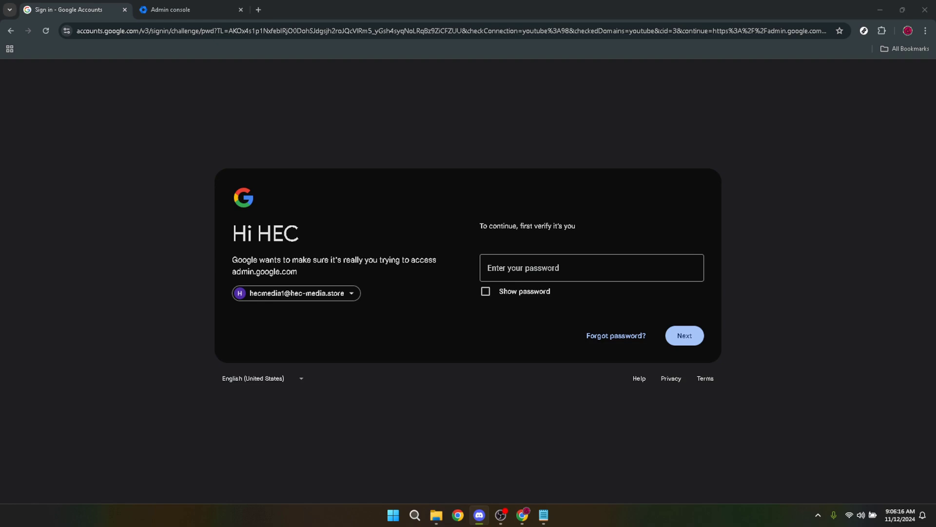
Sign in as the hec-media.store workspace account and submit its password to reach the Admin console.
click(273, 293)
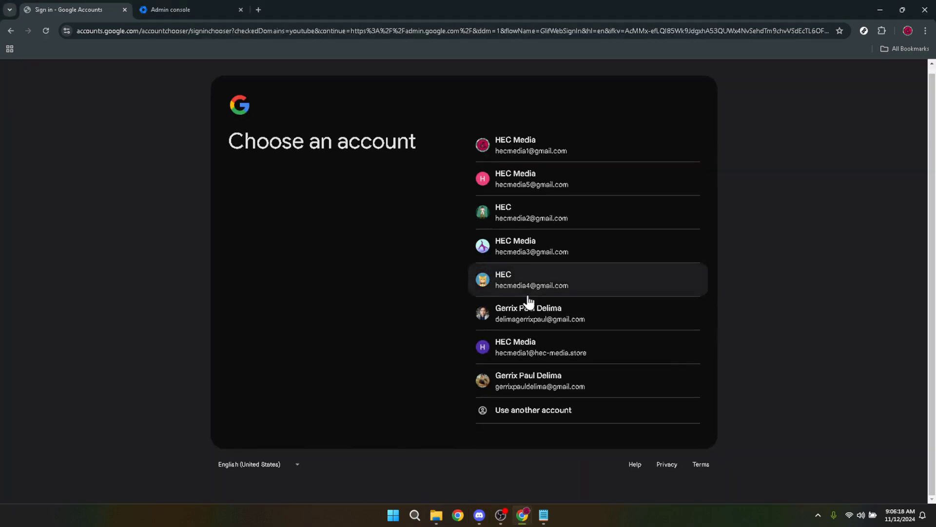
click(525, 346)
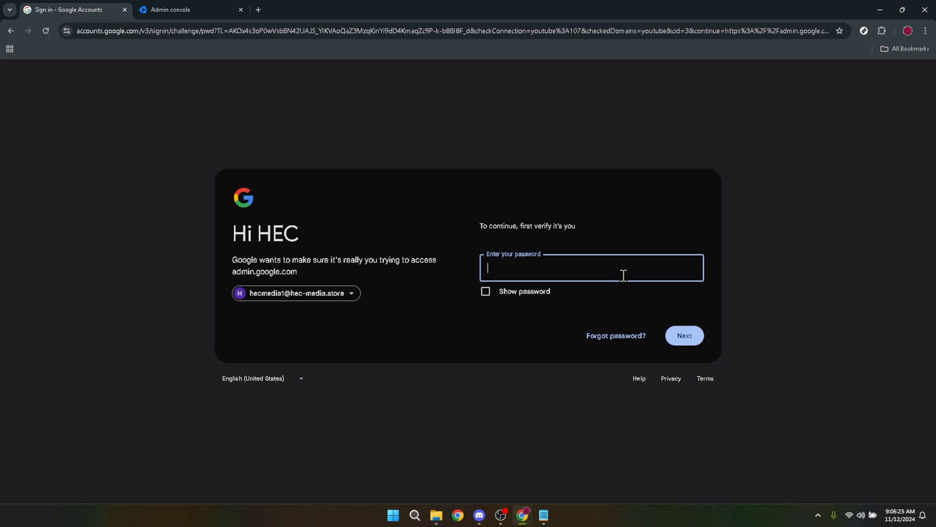
text(**************)
click(681, 337)
click(679, 336)
click(675, 335)
Go to the Admin console home and expand Apps > Google Workspace to list its services.
click(188, 9)
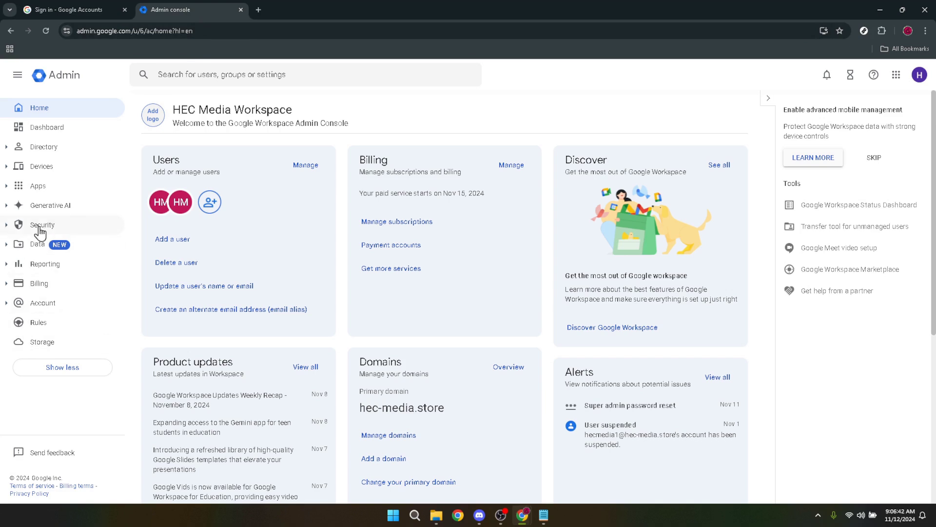
click(42, 189)
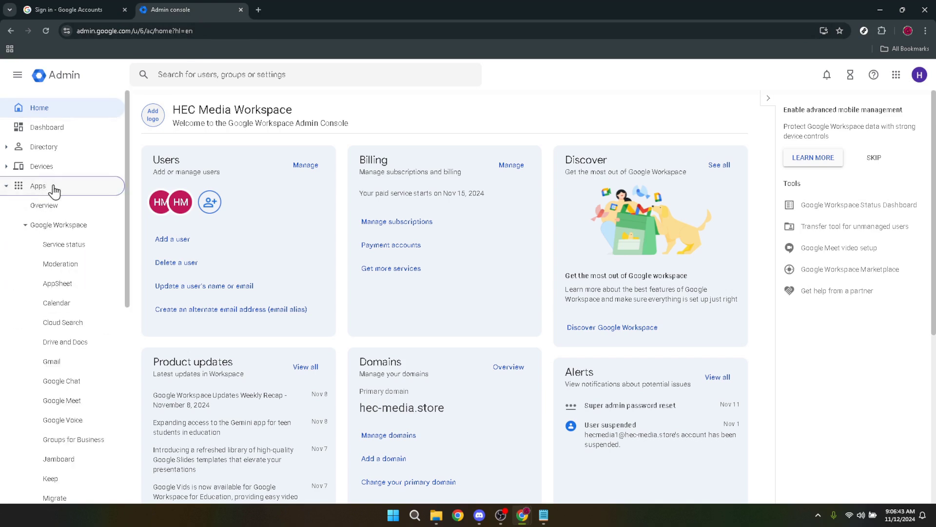
click(60, 227)
click(61, 231)
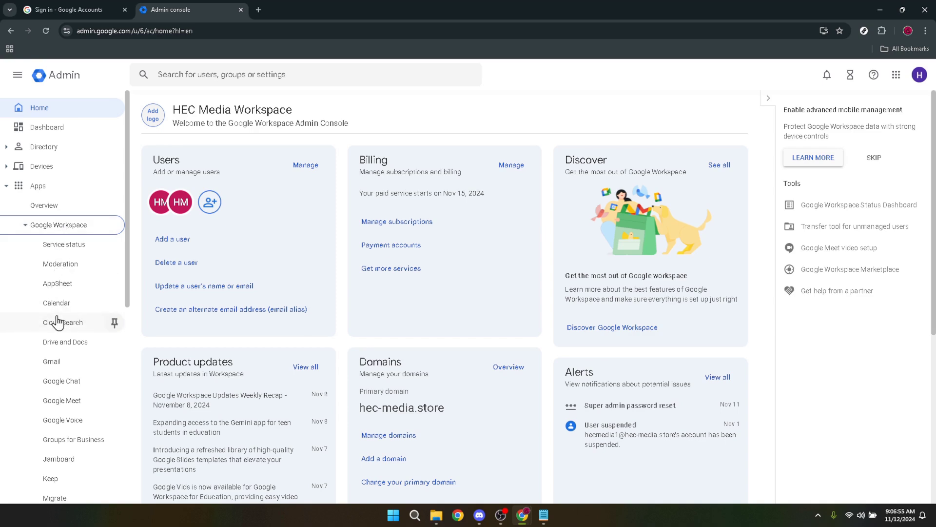
Open Gmail's settings page from the Google Workspace services list.
click(72, 365)
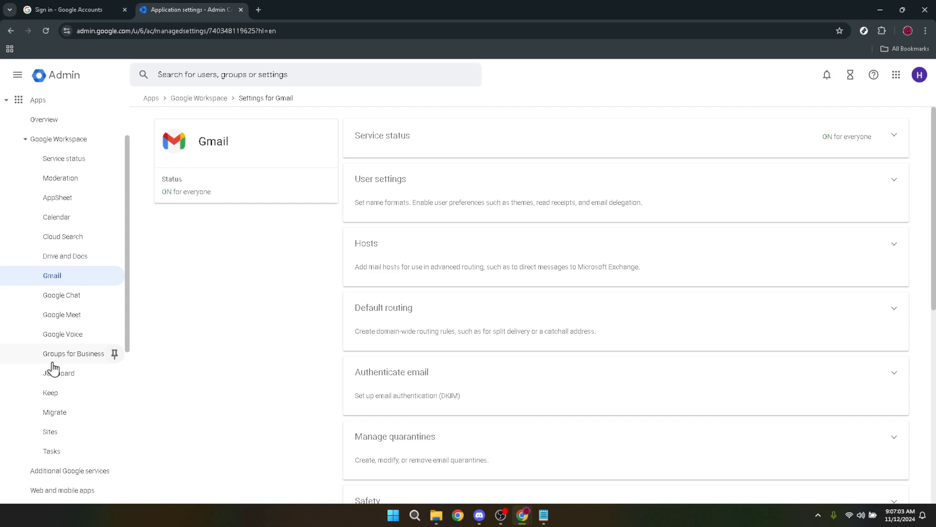
scroll(551, 230, down, 2)
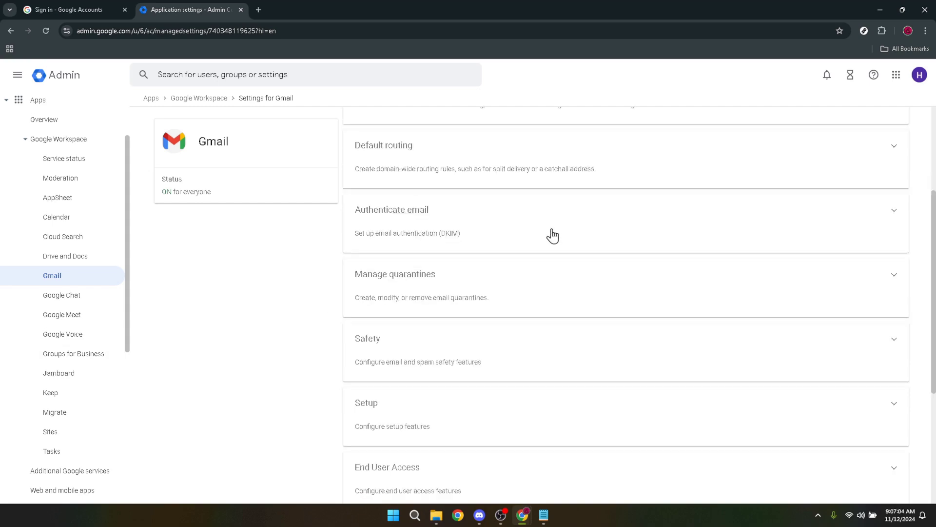
scroll(462, 358, down, 1)
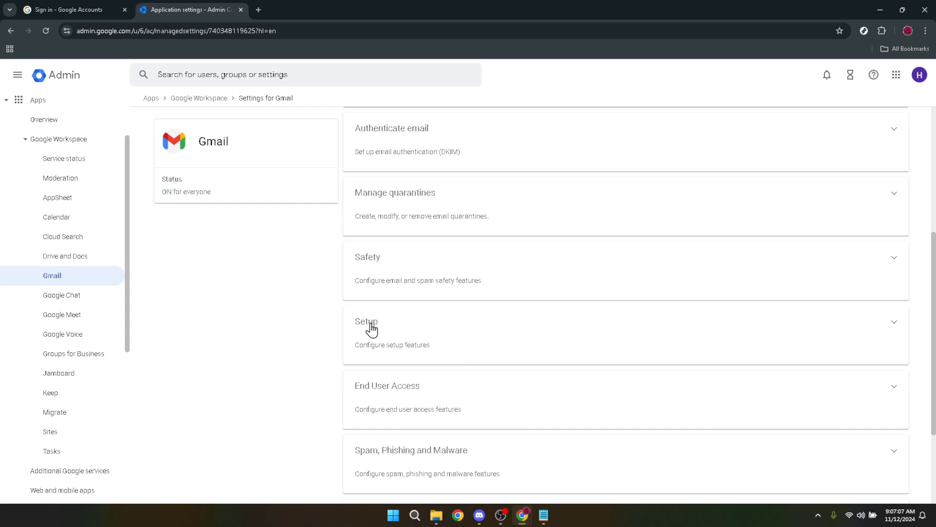
Open Gmail's Setup section and highlight the 'MX records' label above the domain's records.
click(371, 330)
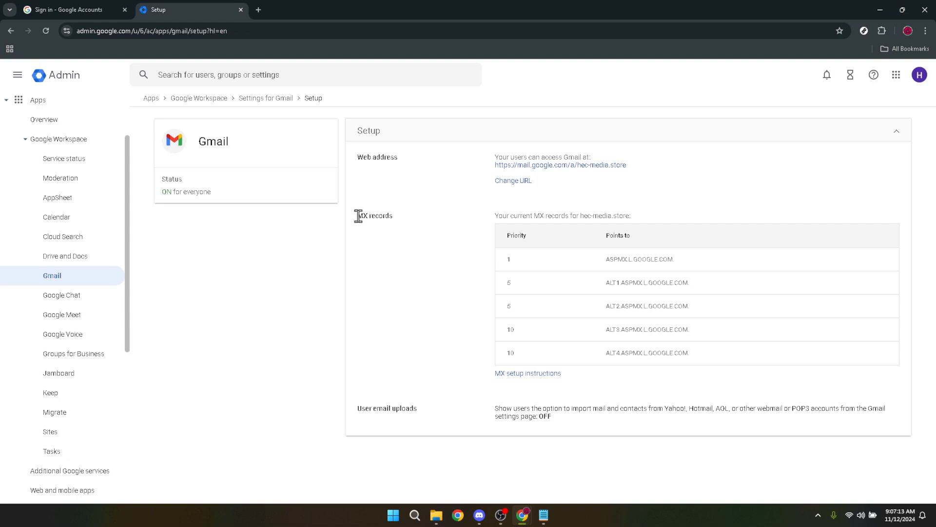
drag(358, 215, 395, 217)
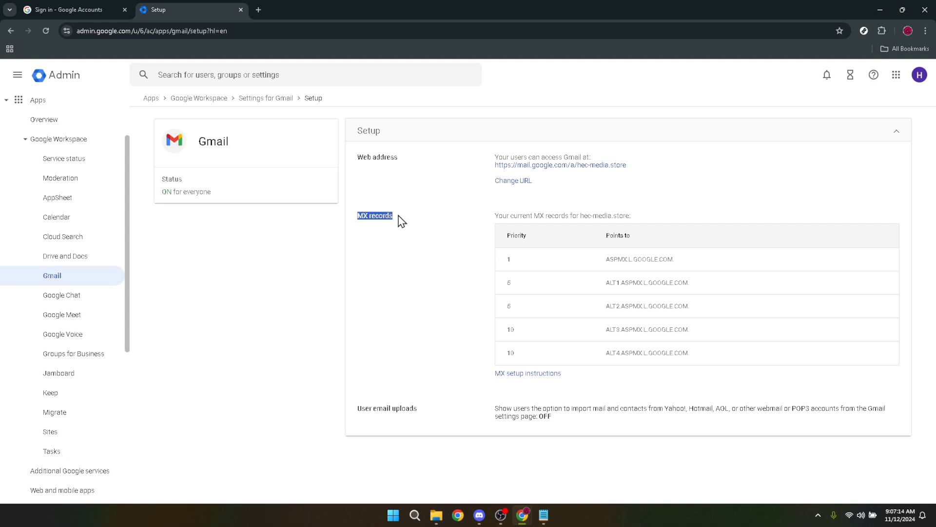